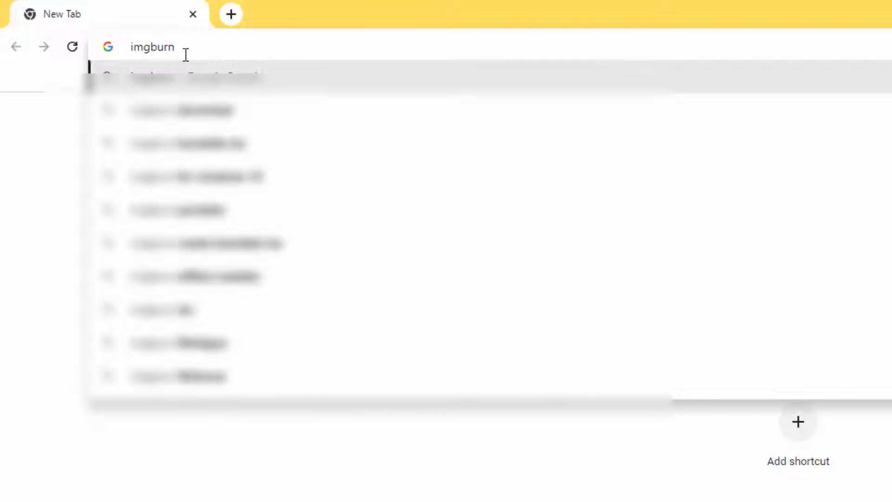
- Search the web for imgburn and open the Download page of the official ImgBurn website
drag(197, 49, 75, 52)
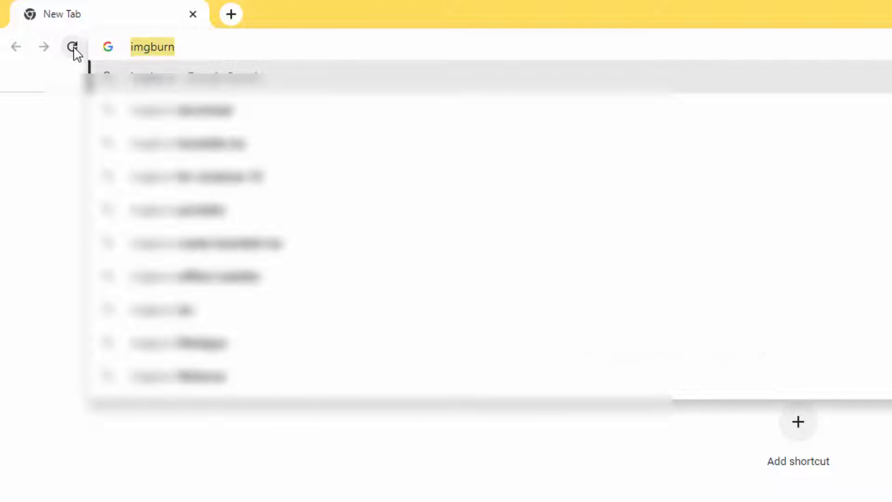
key(Return)
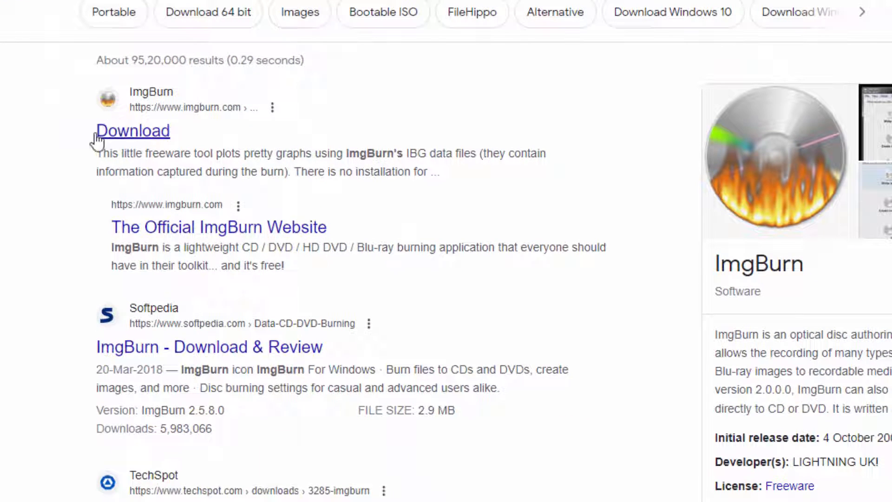
click(124, 139)
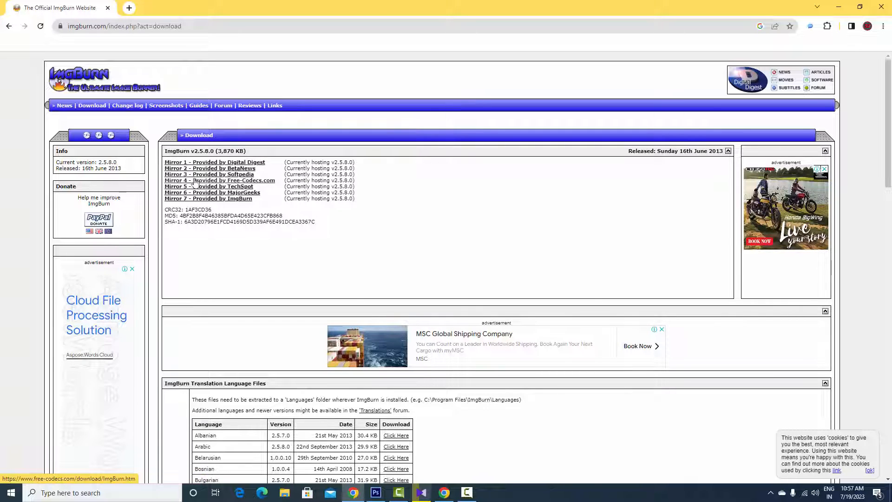
- Look through the ImgBurn download page, including the translation language files and the optional tools and drivers
scroll(192, 184, down, 1)
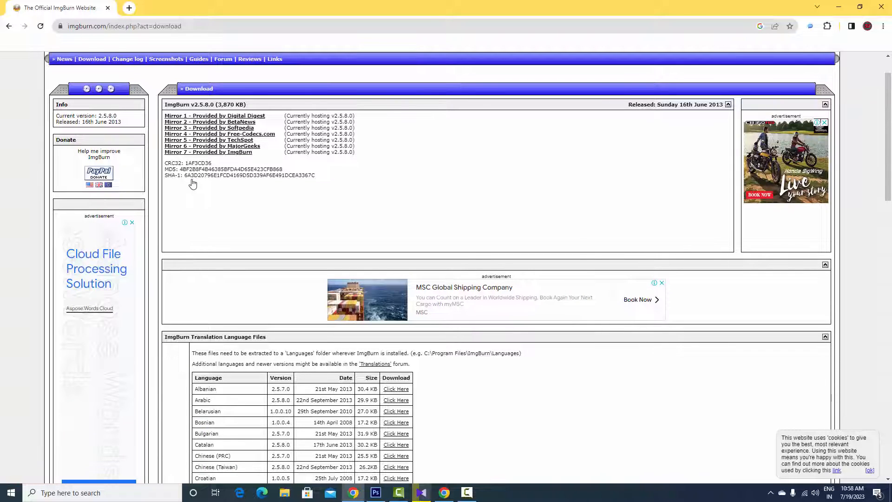
scroll(193, 184, down, 3)
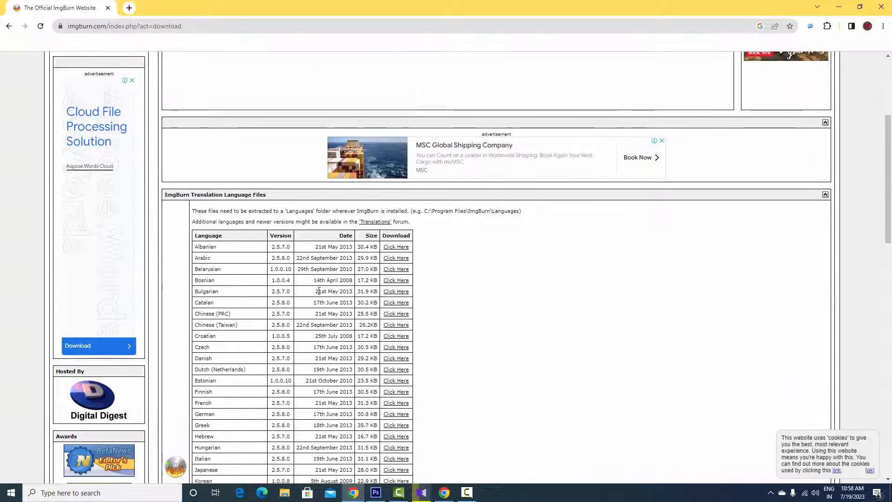
scroll(320, 291, down, 7)
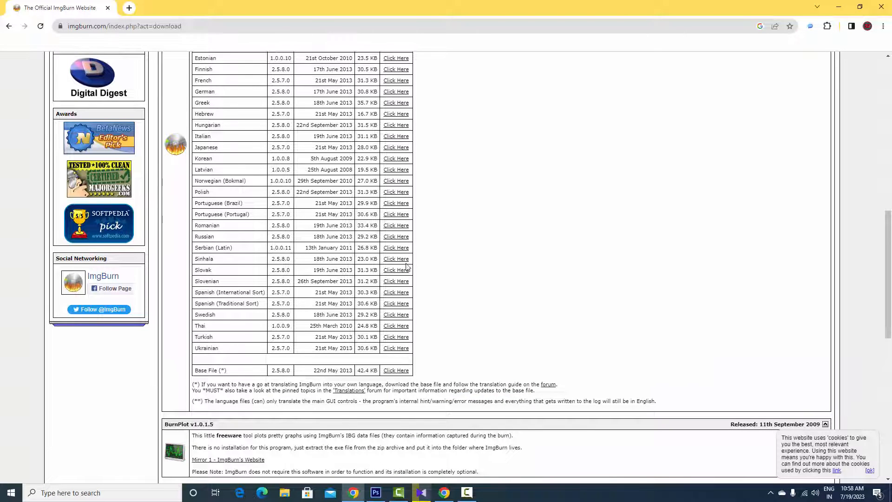
scroll(391, 261, up, 4)
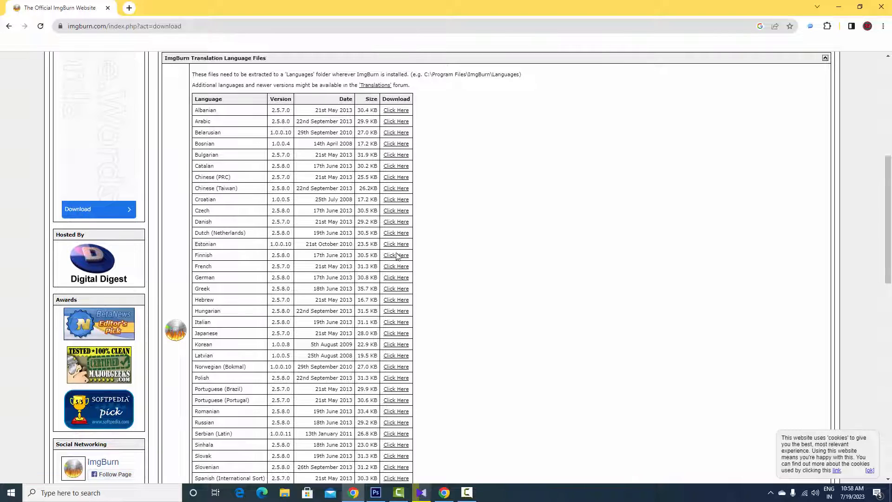
scroll(397, 255, up, 1)
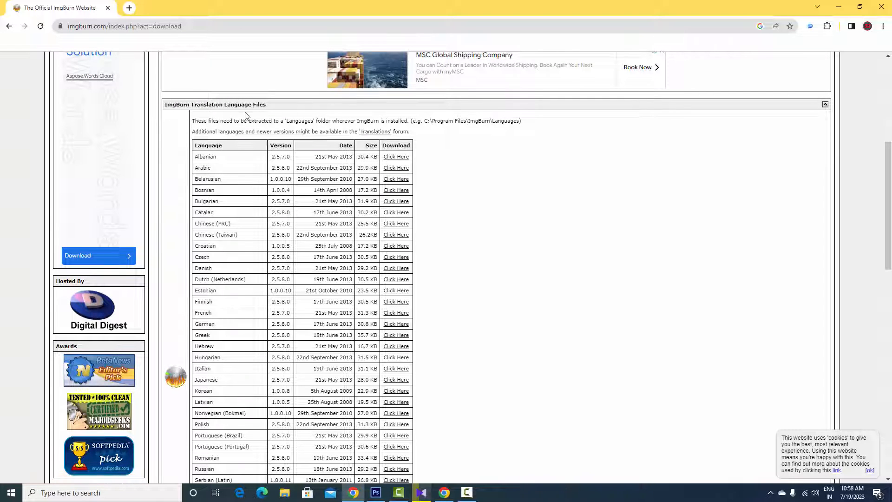
scroll(406, 401, down, 5)
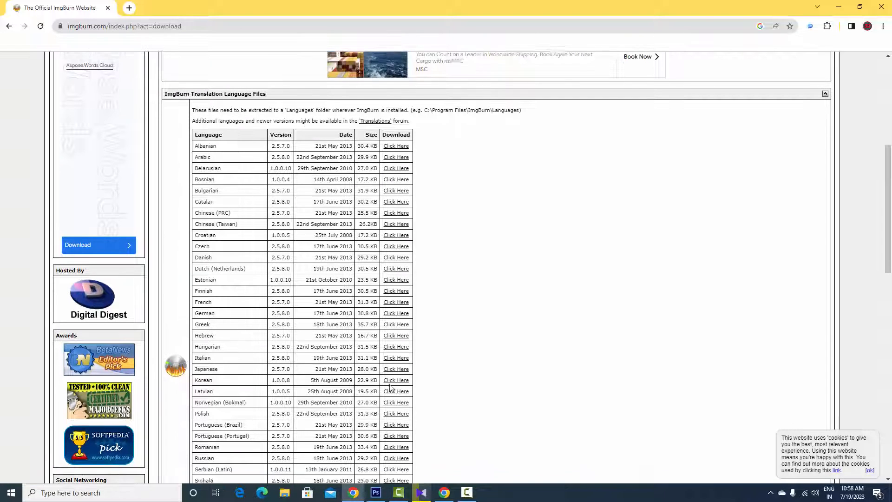
scroll(291, 402, down, 4)
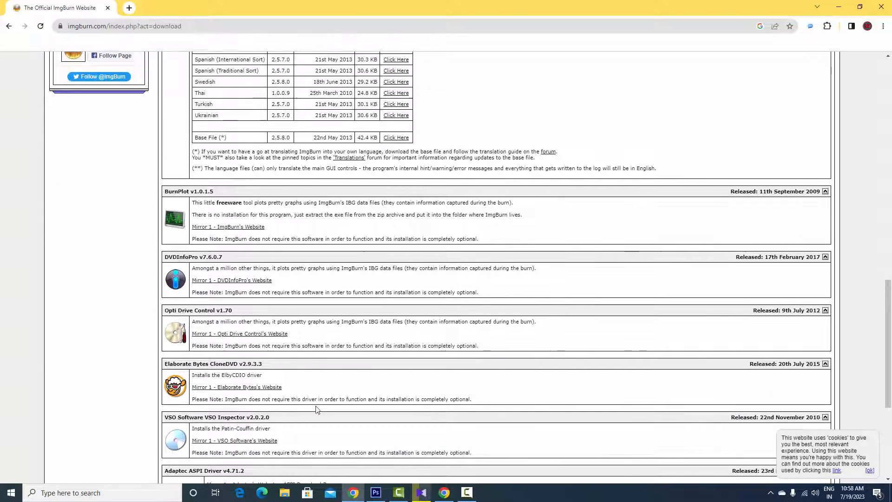
scroll(311, 405, down, 3)
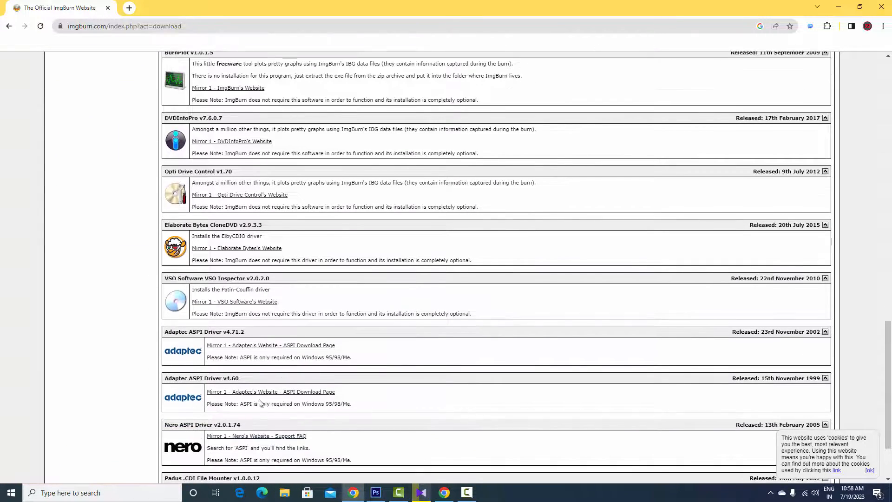
scroll(260, 405, down, 1)
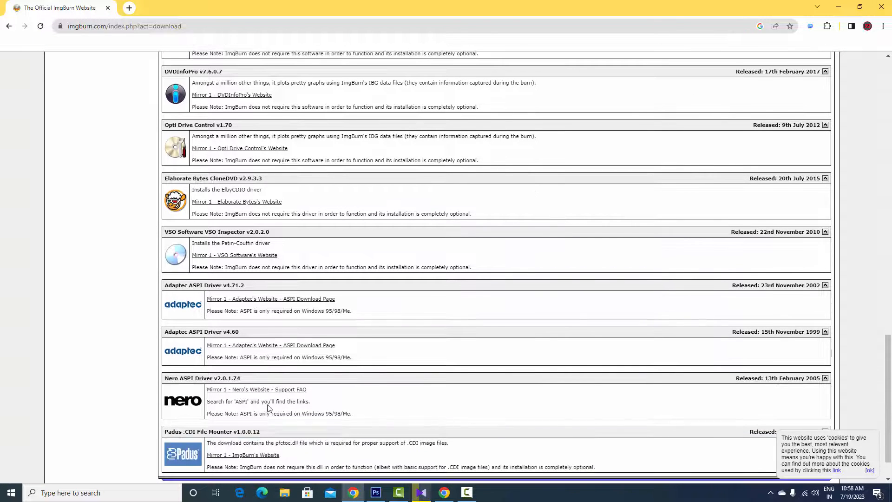
scroll(265, 402, down, 1)
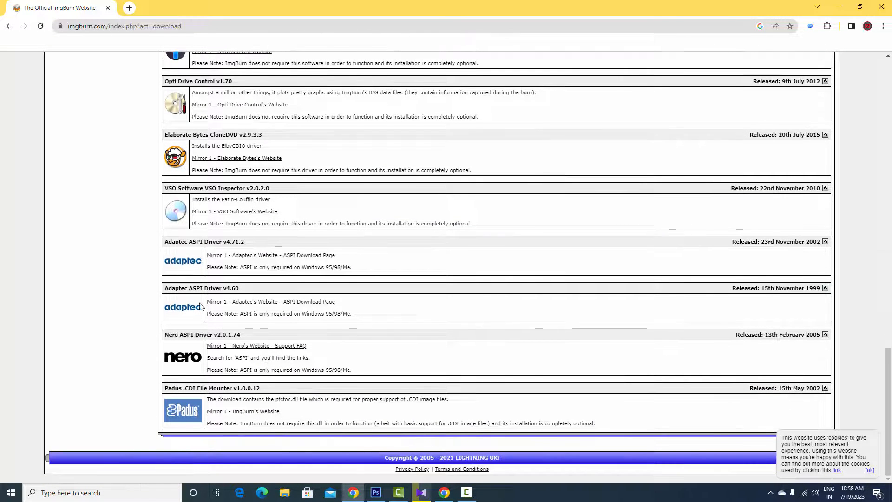
scroll(256, 242, up, 10)
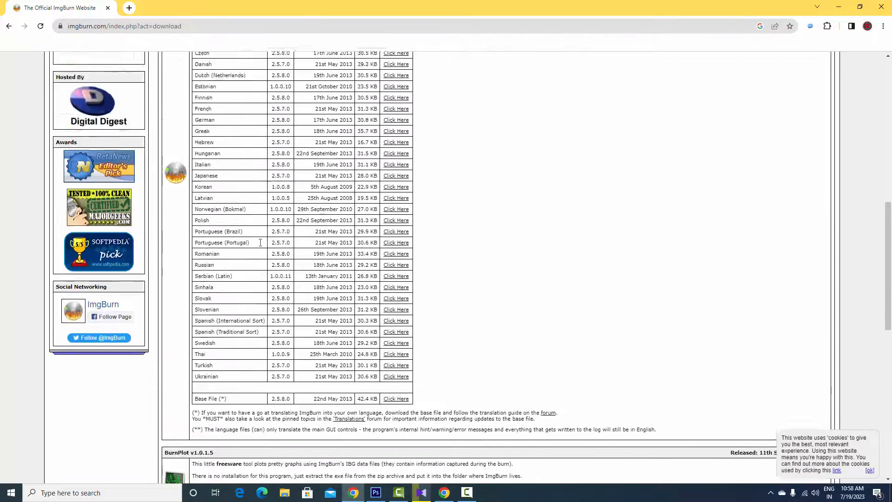
scroll(260, 242, up, 15)
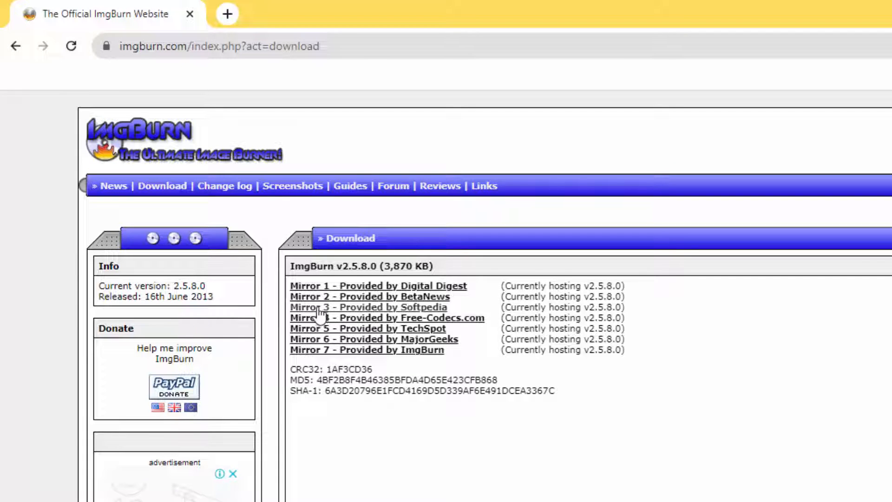
- Open the Softpedia mirror for ImgBurn v2.5.8.0 and download the installer from the Softpedia Mirror location
click(343, 308)
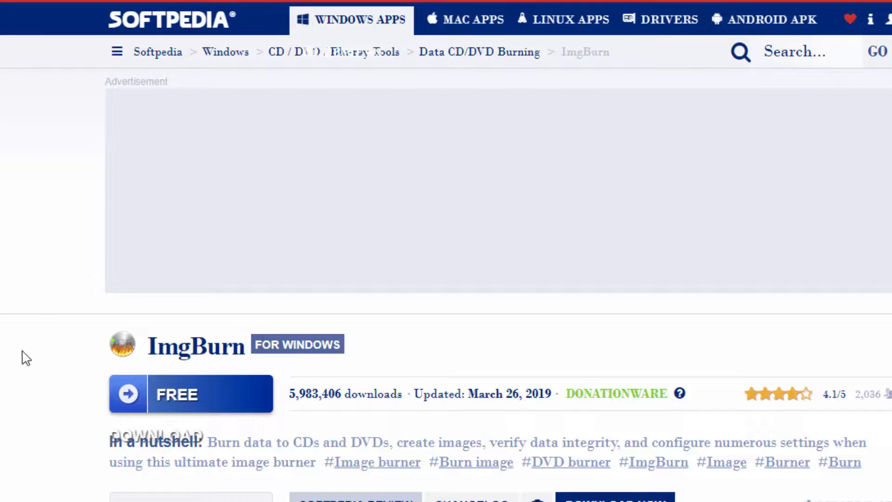
scroll(26, 362, down, 3)
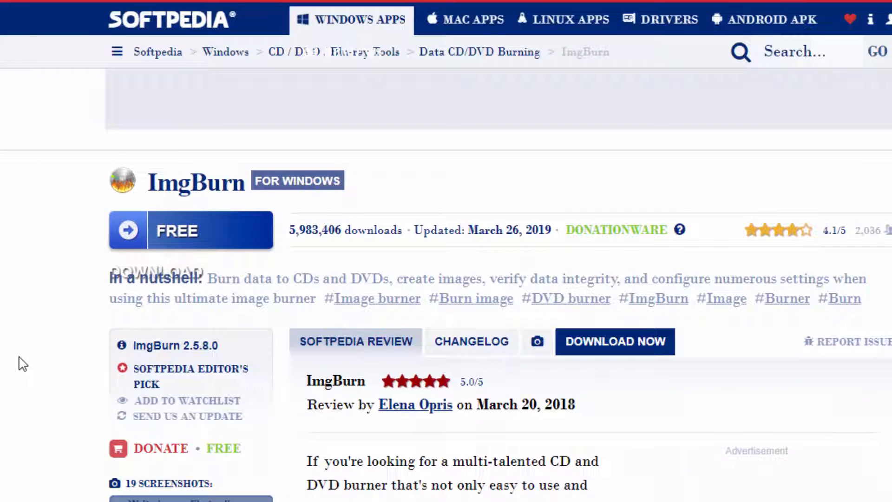
scroll(23, 364, down, 2)
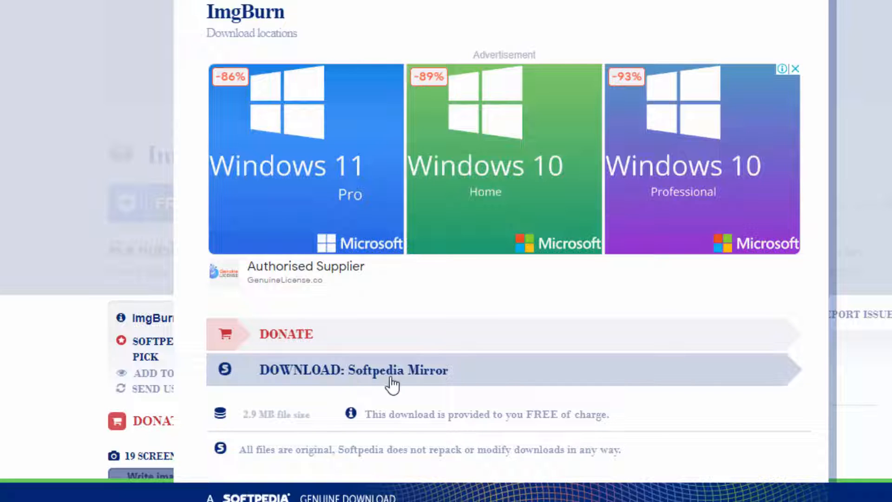
click(451, 379)
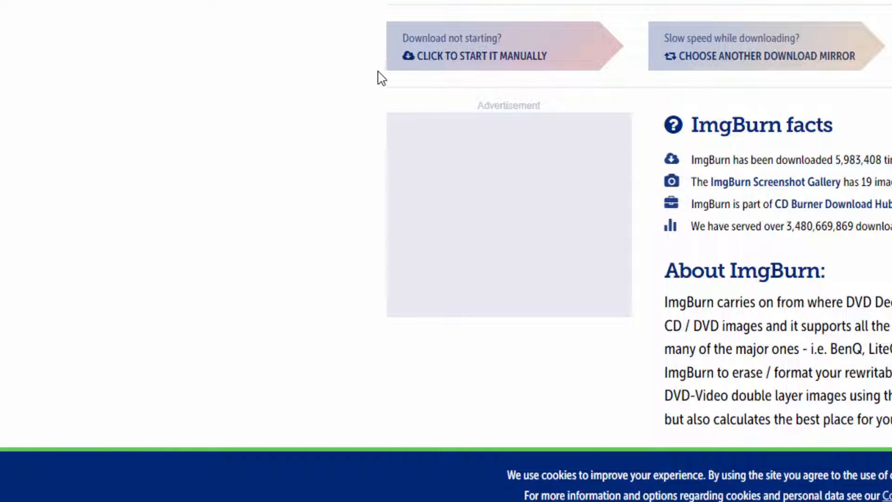
scroll(382, 78, down, 2)
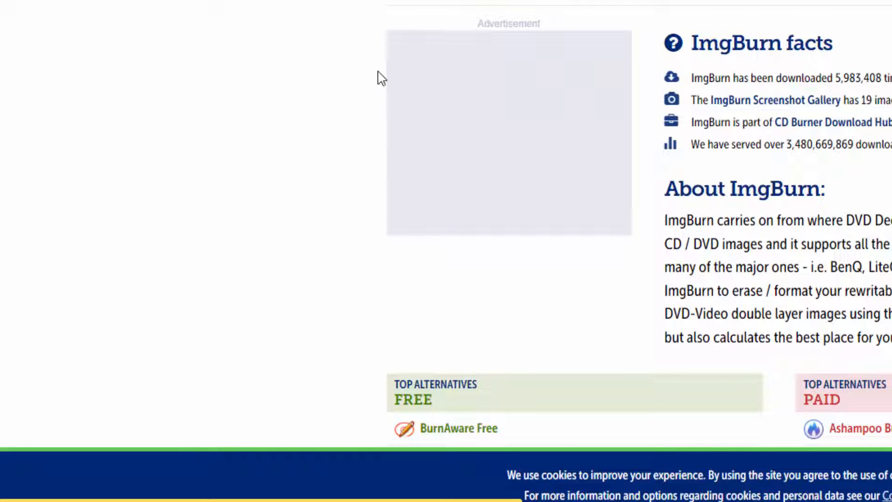
scroll(381, 78, down, 2)
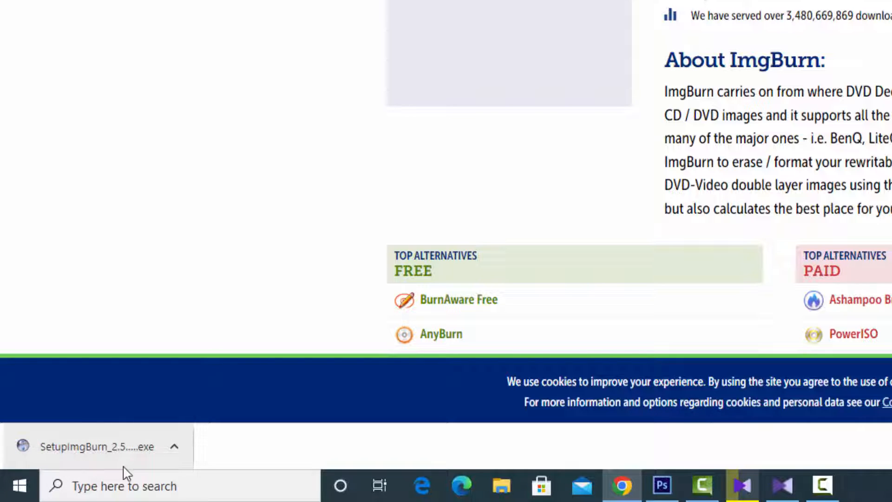
- Show the downloaded installer in its folder and run SetupImgBurn_2.5.8.0.exe
click(172, 452)
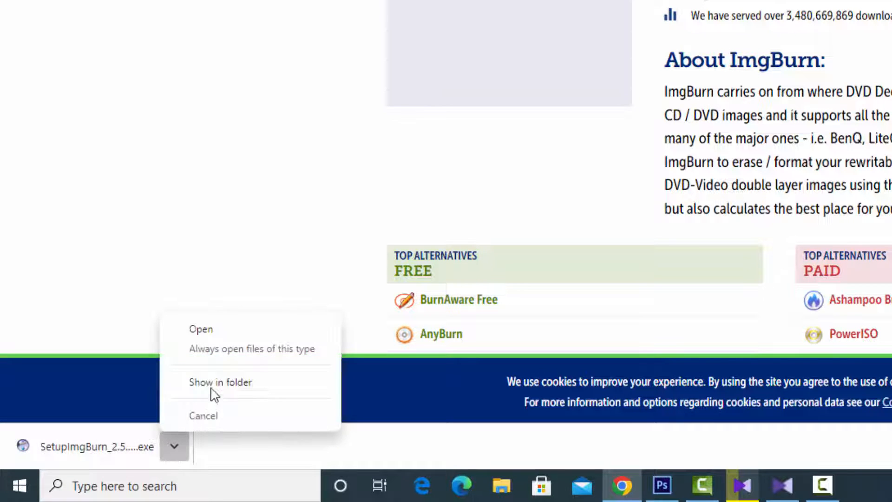
click(217, 389)
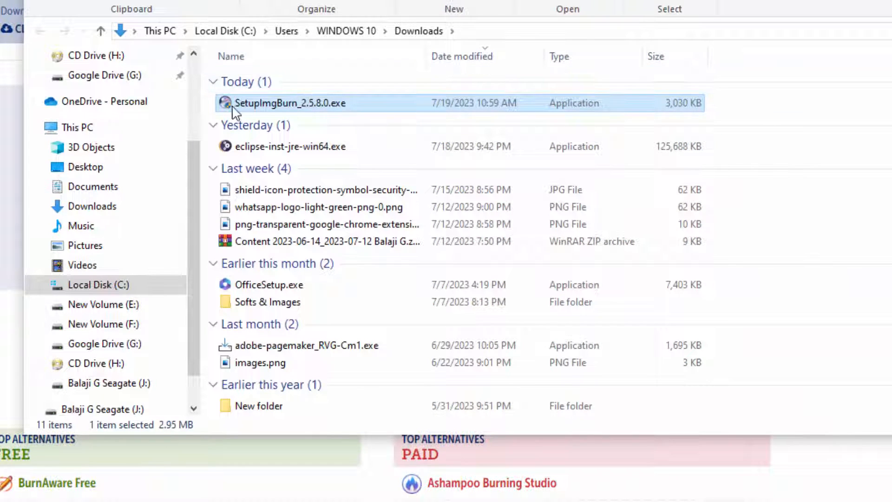
double_click(288, 104)
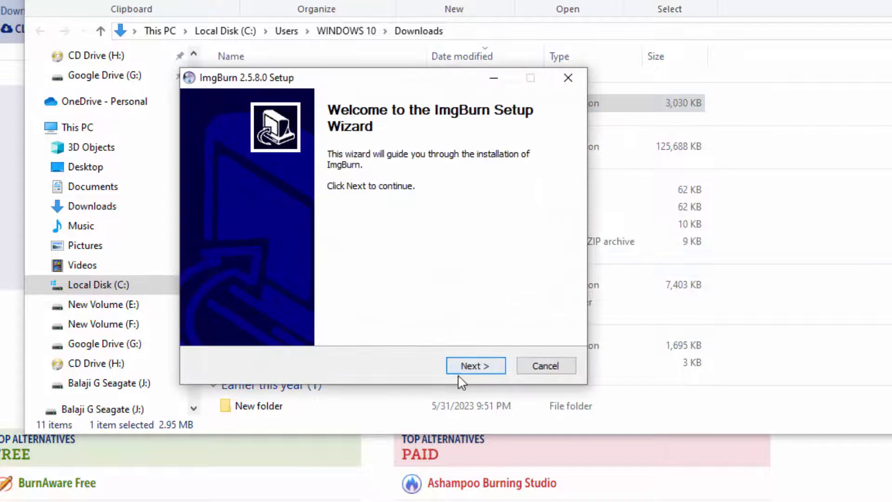
- Go past the setup wizard's welcome page and accept the terms of the License Agreement
click(478, 367)
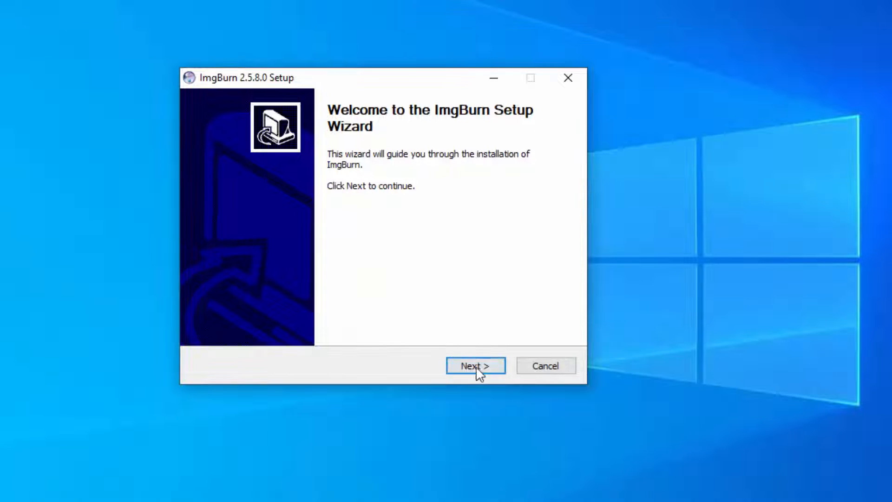
click(478, 367)
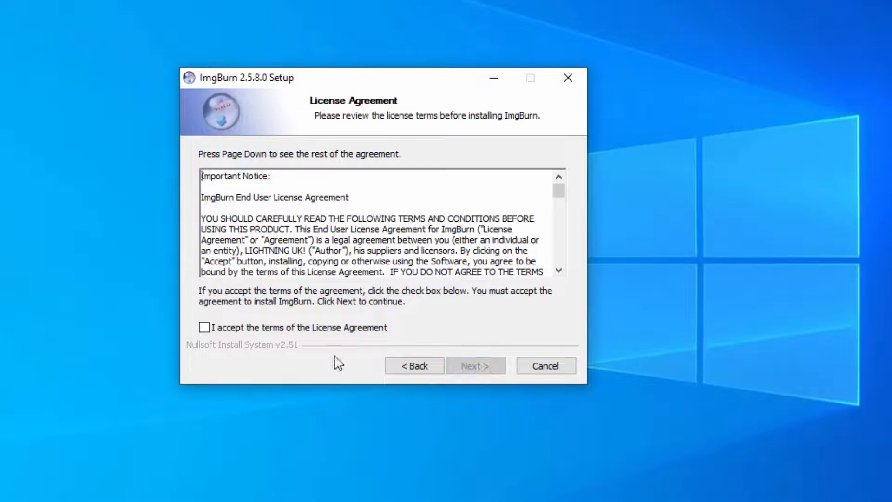
click(213, 330)
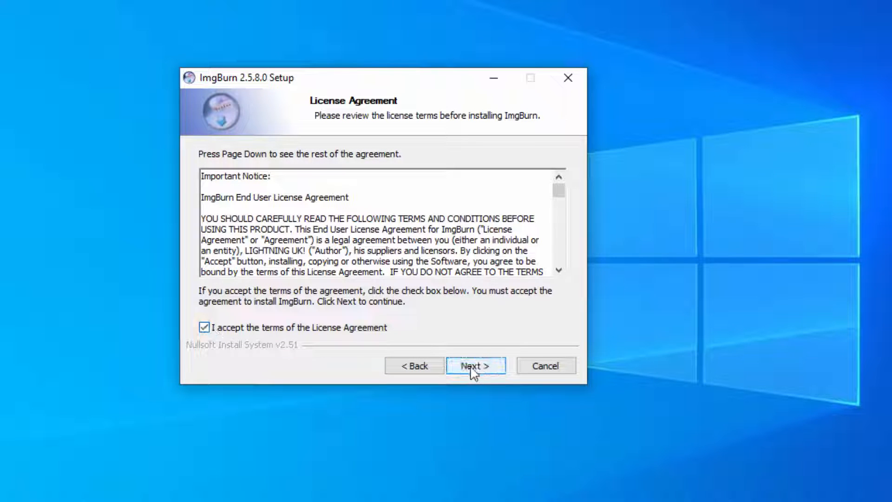
click(470, 367)
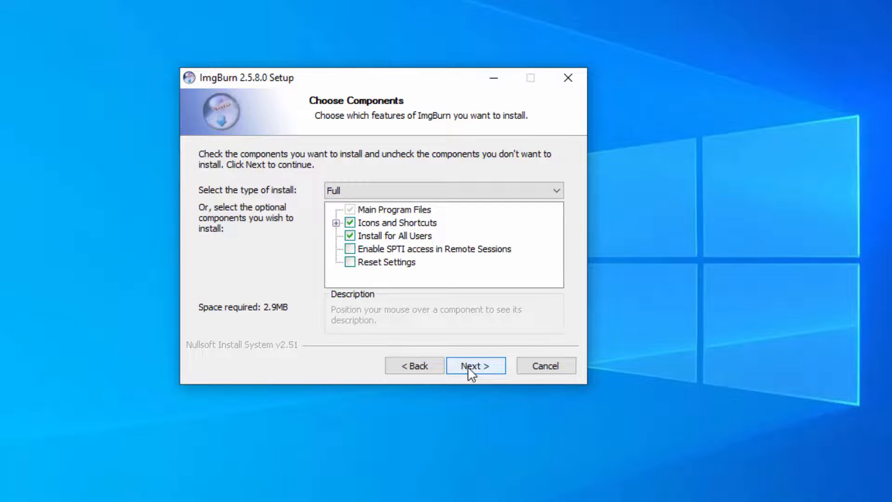
- Install the Full component set to C:\Program Files (x86)\ImgBurn with the default Start Menu folder, declining periodic update checks, and finish the wizard
click(470, 367)
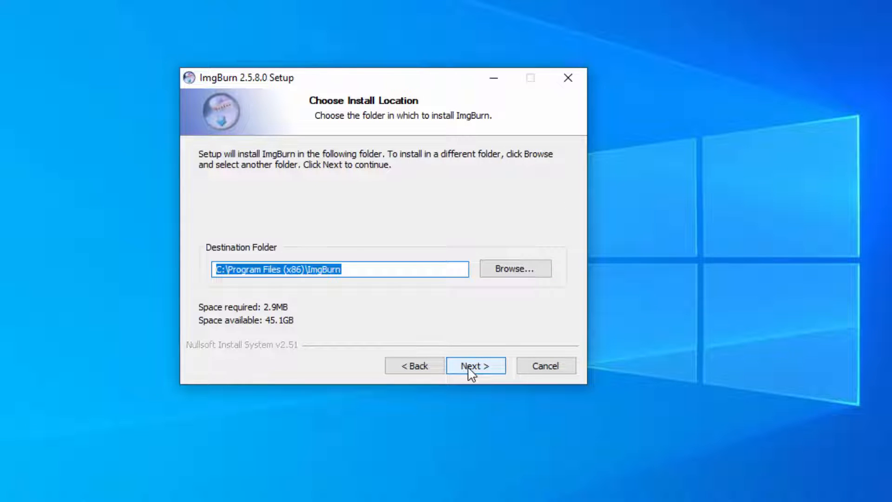
click(470, 367)
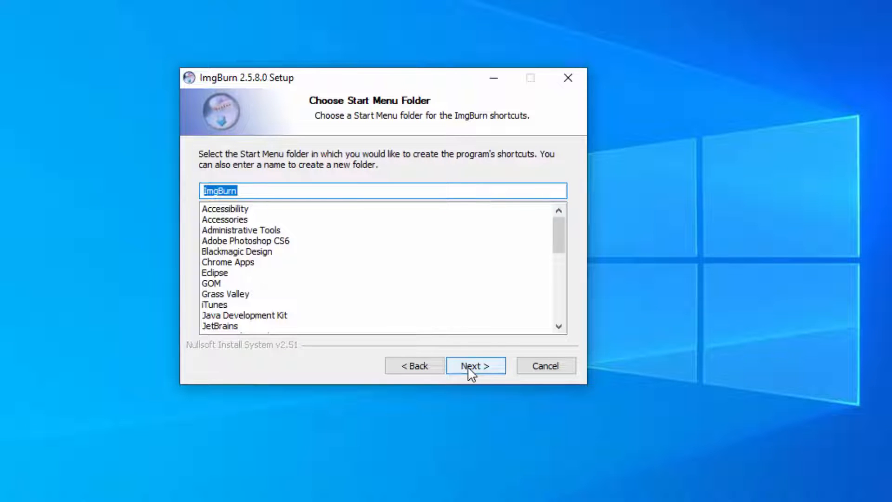
click(470, 367)
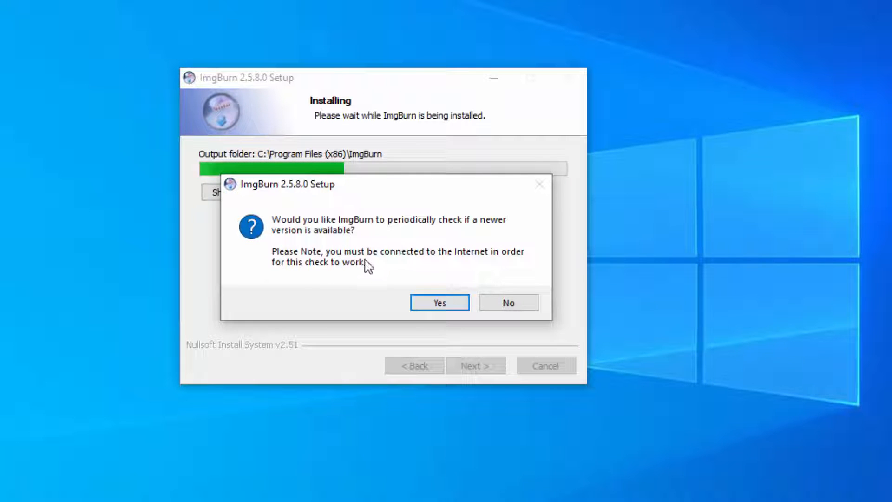
click(513, 305)
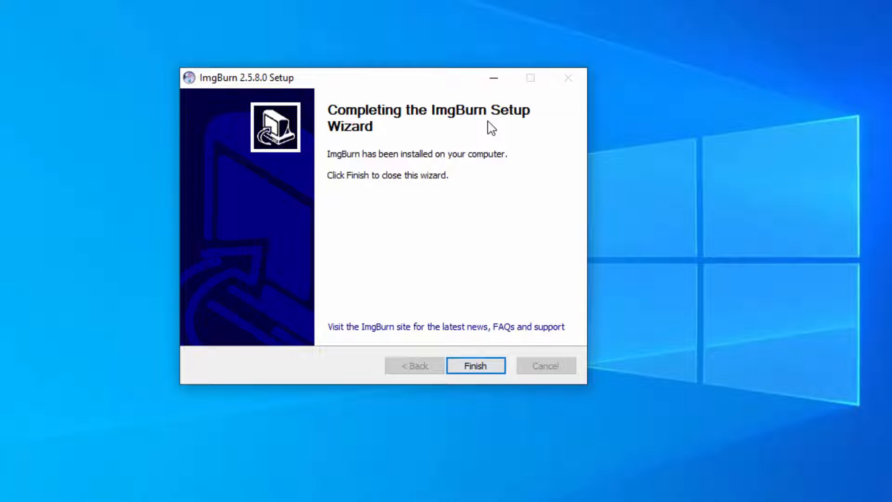
click(479, 366)
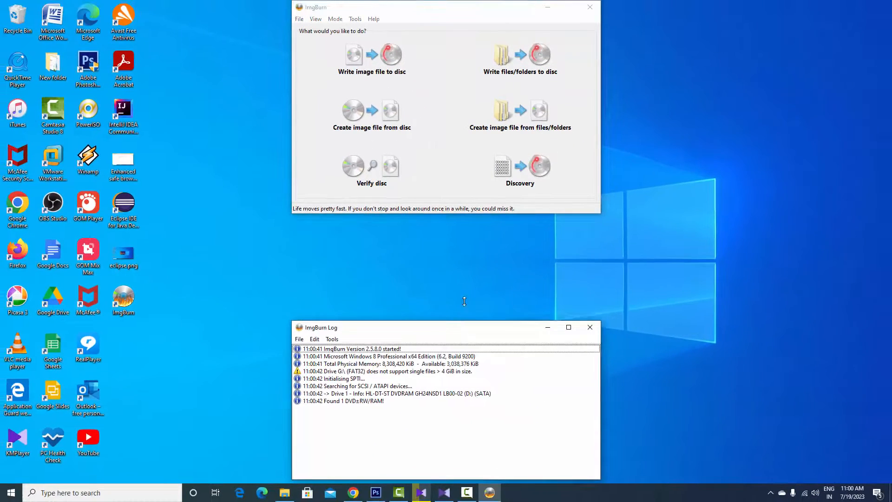
- Extend the ImgBurn Log window up to the main window's lower edge and close ImgBurn
drag(464, 301, 466, 218)
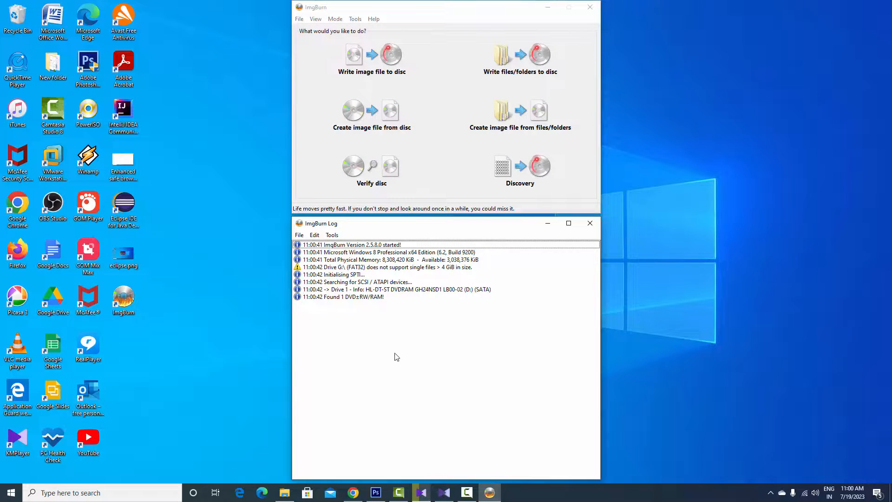
click(591, 7)
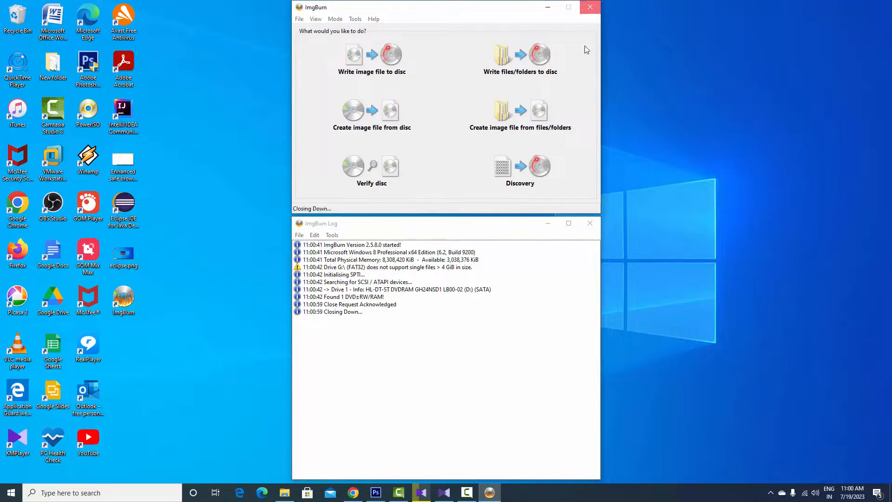